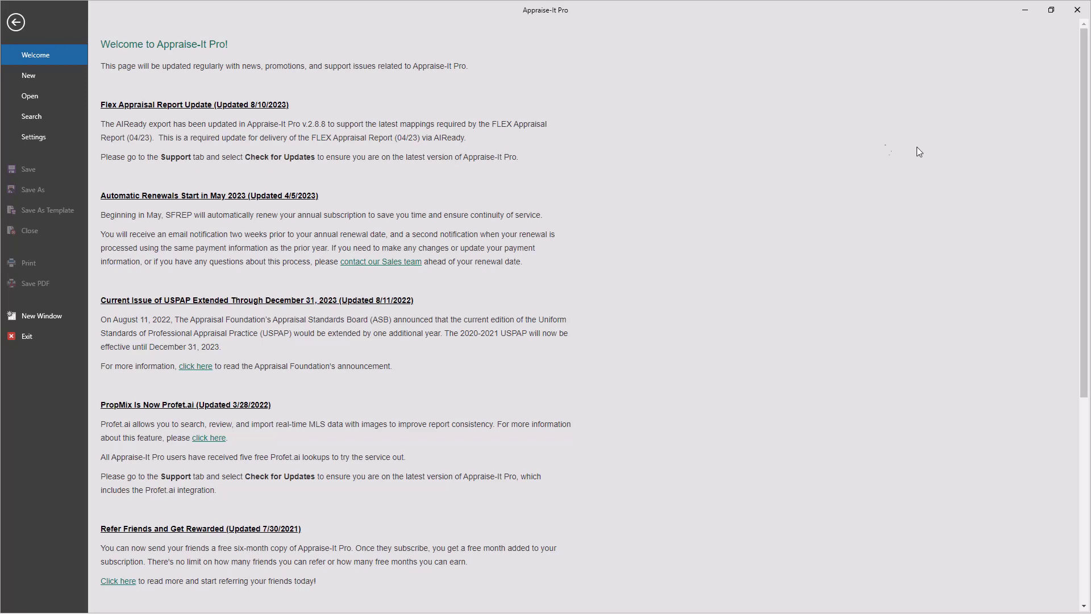
Step: Open Pro Sample.rptx from Recent Reports and validate it, listing 8 issues including three Hard Stops
{"action": "left_click", "coordinate": [43, 99]}
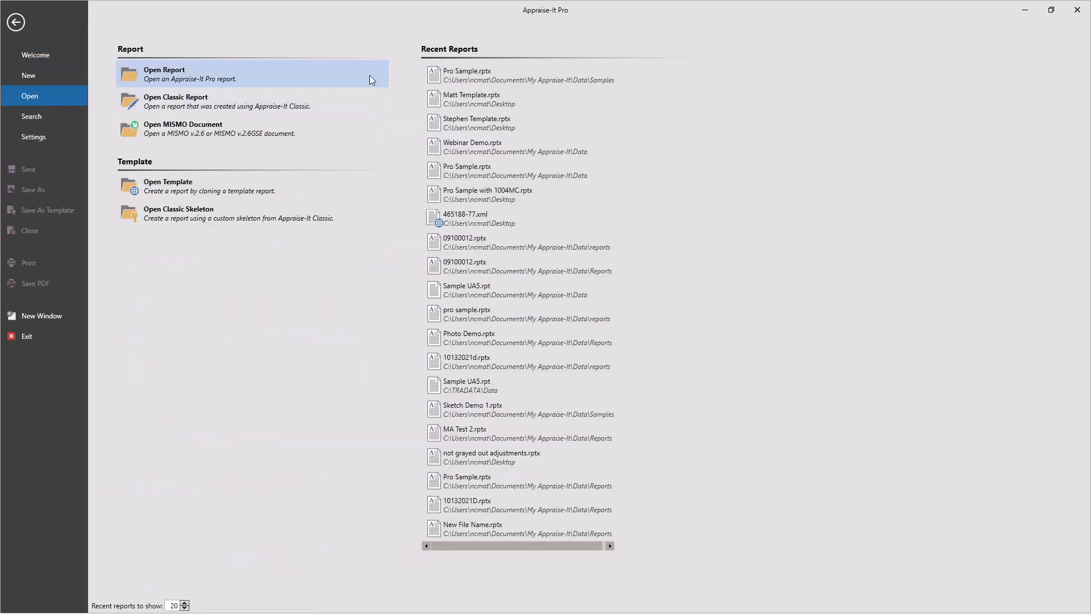
{"action": "left_click", "coordinate": [472, 73]}
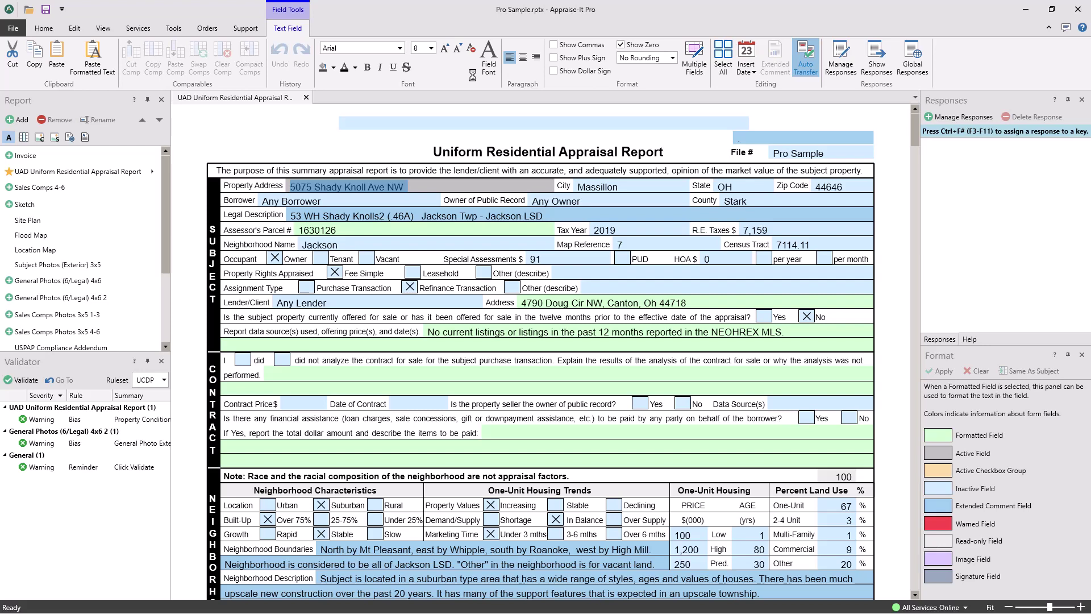
{"action": "left_click", "coordinate": [29, 379]}
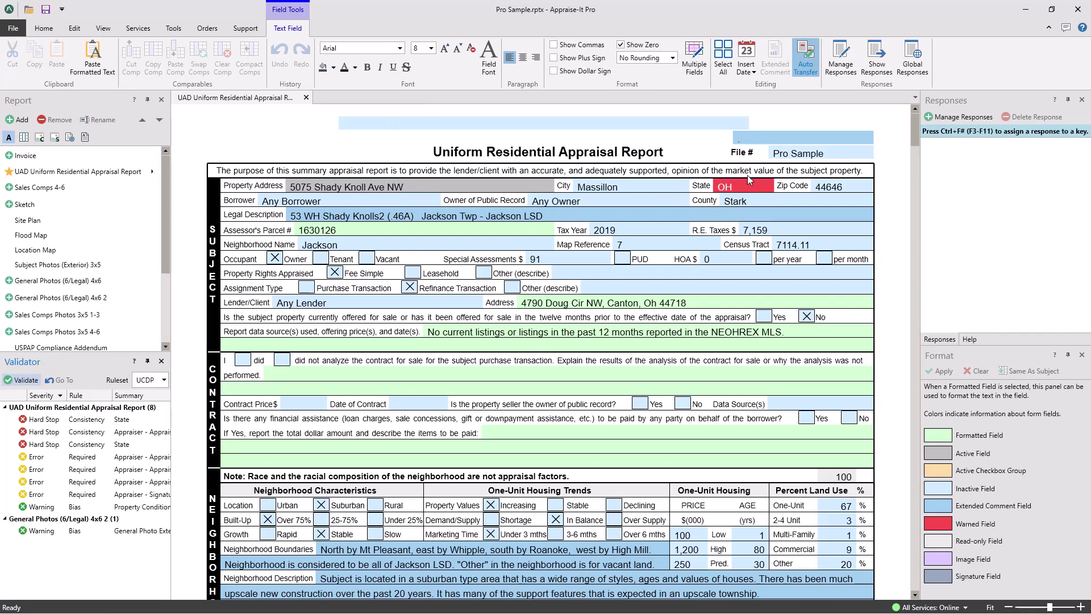
{"action": "left_click", "coordinate": [748, 186]}
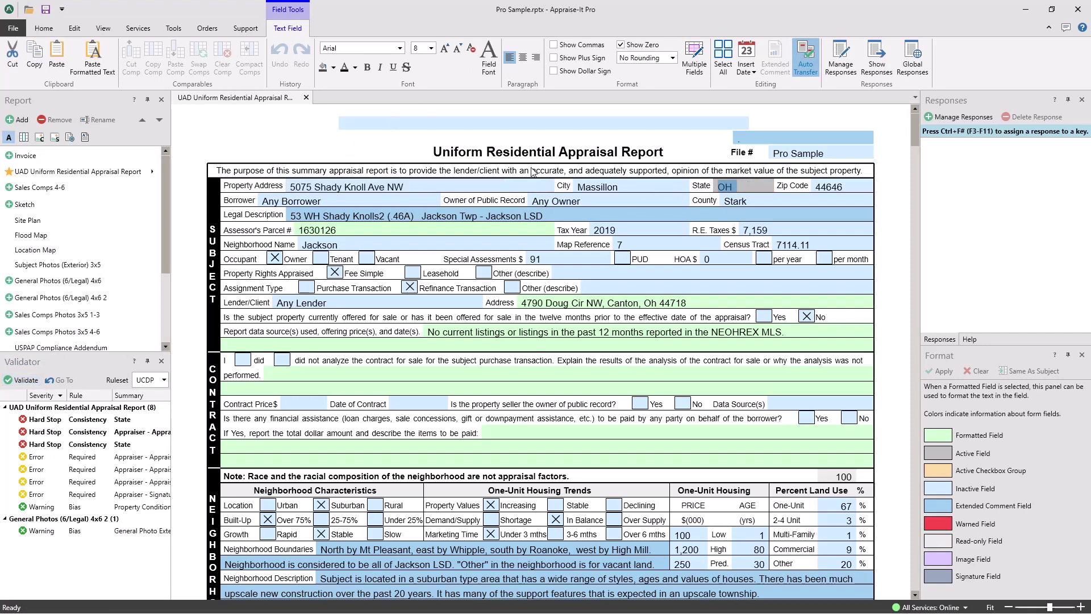
{"action": "left_click", "coordinate": [203, 26]}
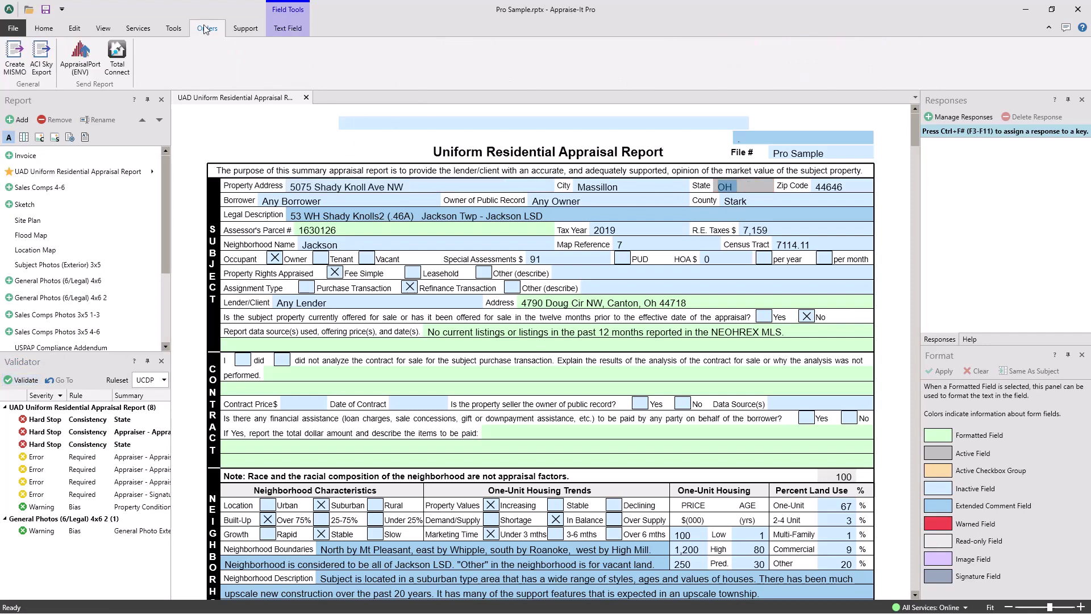
Step: Start the AppraisalPort (ENV) export, keeping Sketch, Site Plan and Sales Comps 4-6 included
{"action": "left_click", "coordinate": [80, 57]}
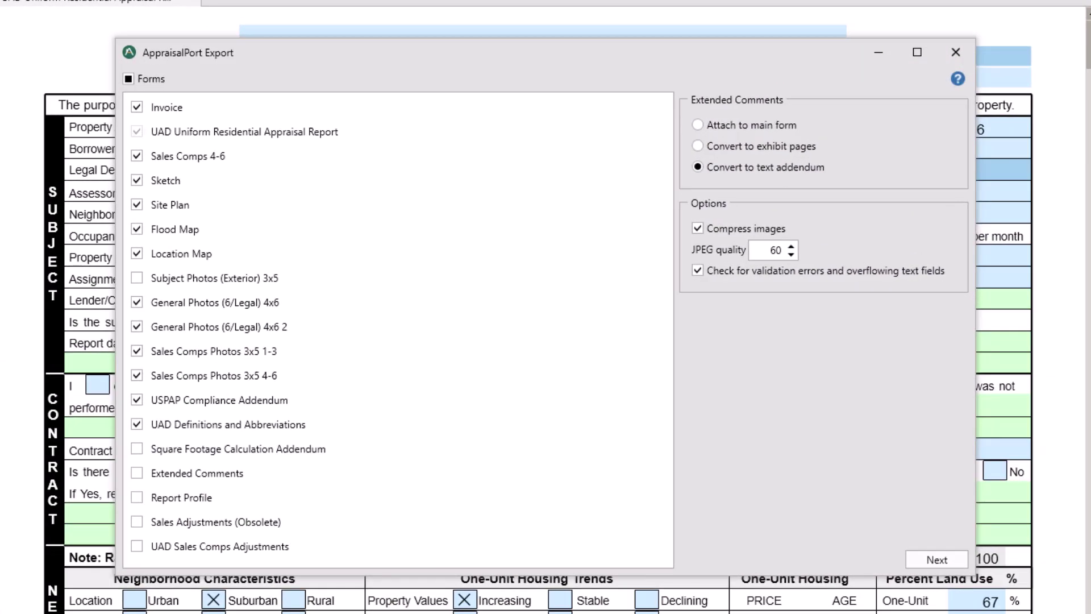
{"action": "left_click", "coordinate": [138, 204]}
{"action": "left_click", "coordinate": [138, 181]}
{"action": "left_click", "coordinate": [137, 157]}
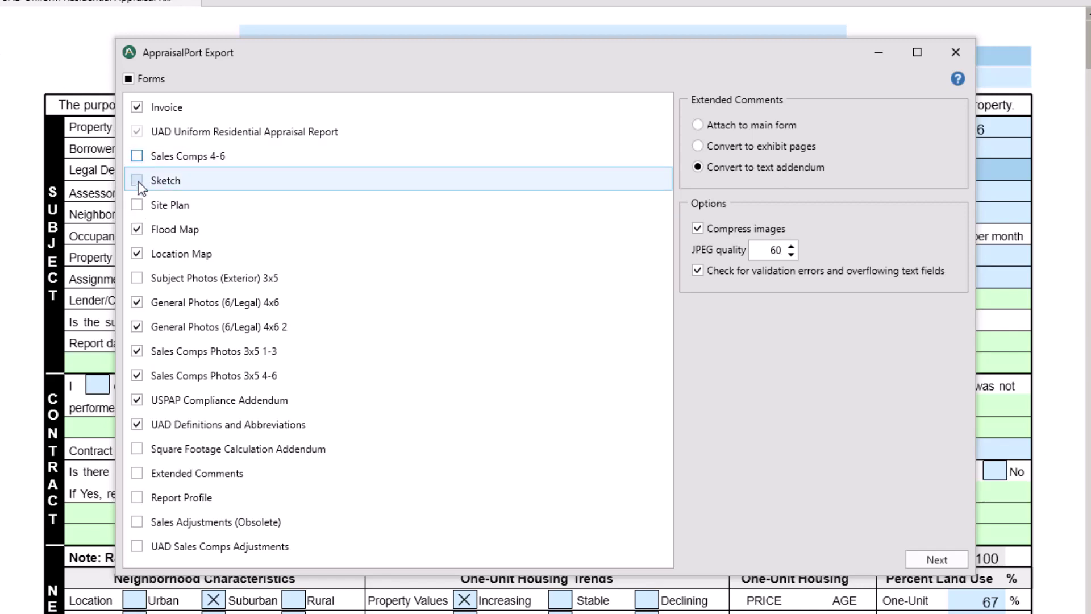
{"action": "left_click", "coordinate": [138, 181]}
{"action": "left_click", "coordinate": [138, 204]}
{"action": "left_click", "coordinate": [137, 157]}
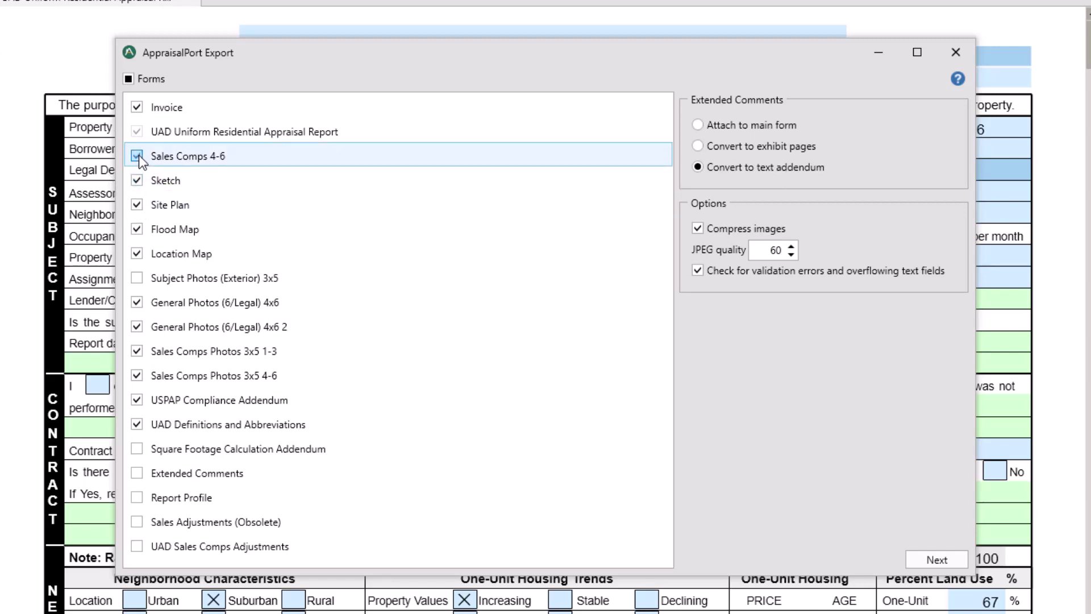
Step: Keep extended comments converted to a text addendum and leave the other export options at default
{"action": "left_click", "coordinate": [697, 126]}
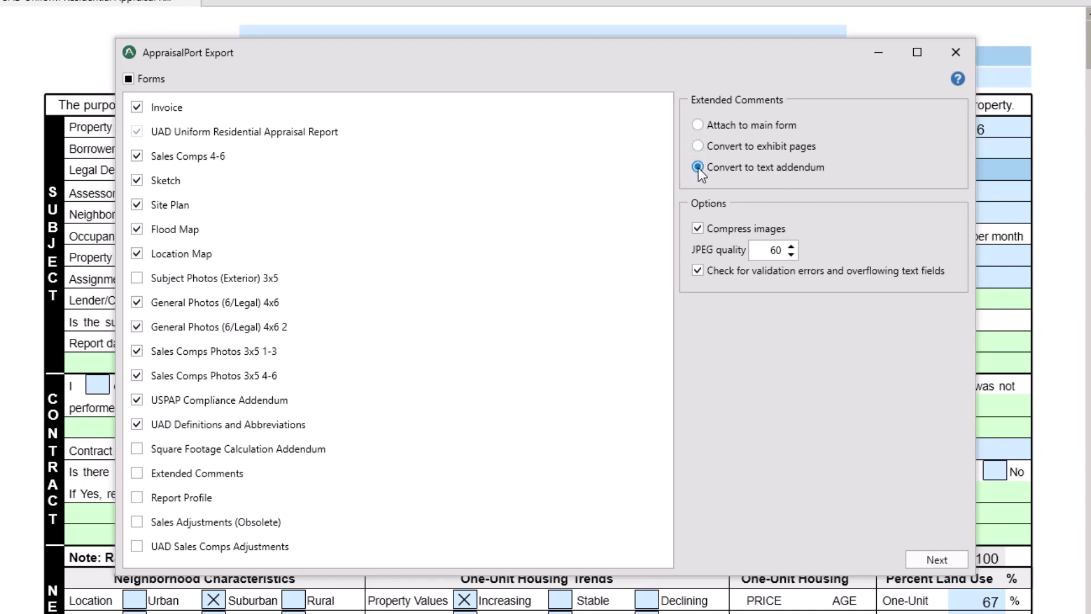
{"action": "left_click", "coordinate": [698, 227]}
{"action": "left_click", "coordinate": [698, 269]}
Step: Proceed past the validation-issues warning to generate the 22-page PDF preview of the report
{"action": "left_click", "coordinate": [943, 557]}
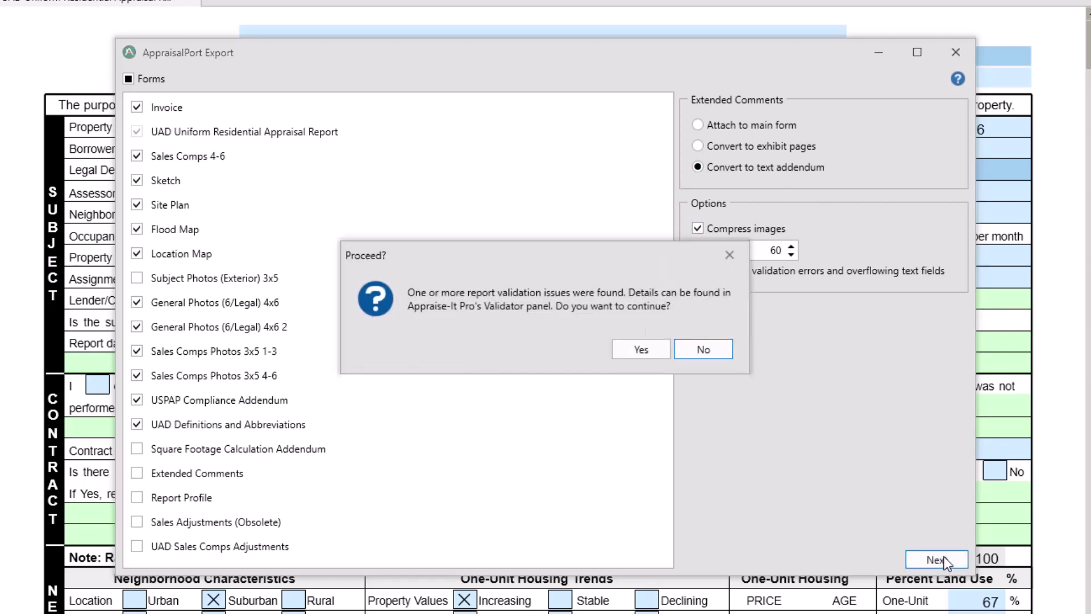
{"action": "left_click", "coordinate": [634, 350]}
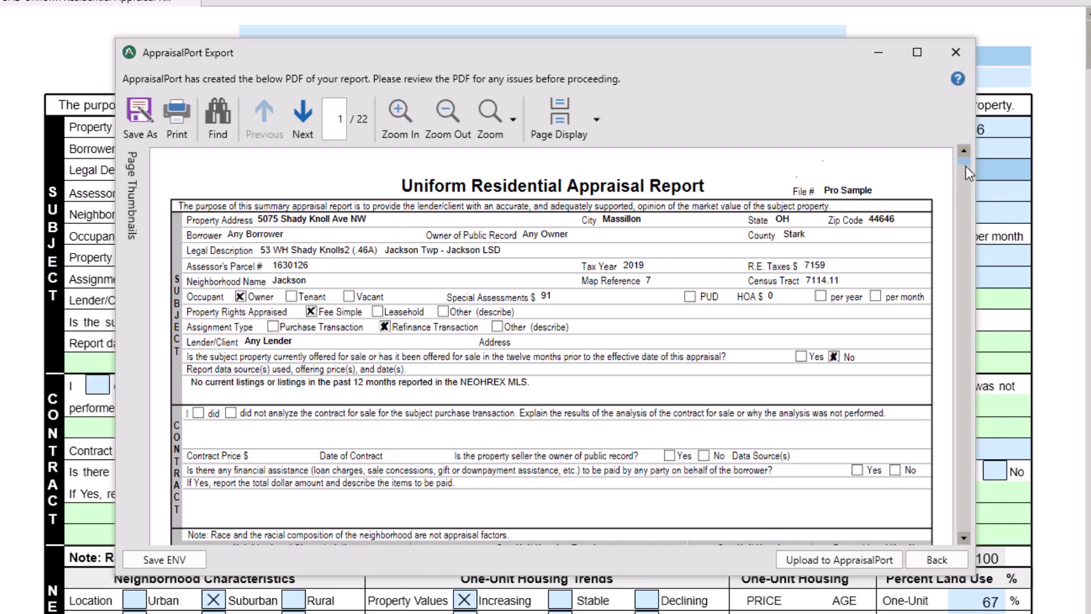
{"action": "left_click_drag", "start_coordinate": [966, 166], "coordinate": [963, 235]}
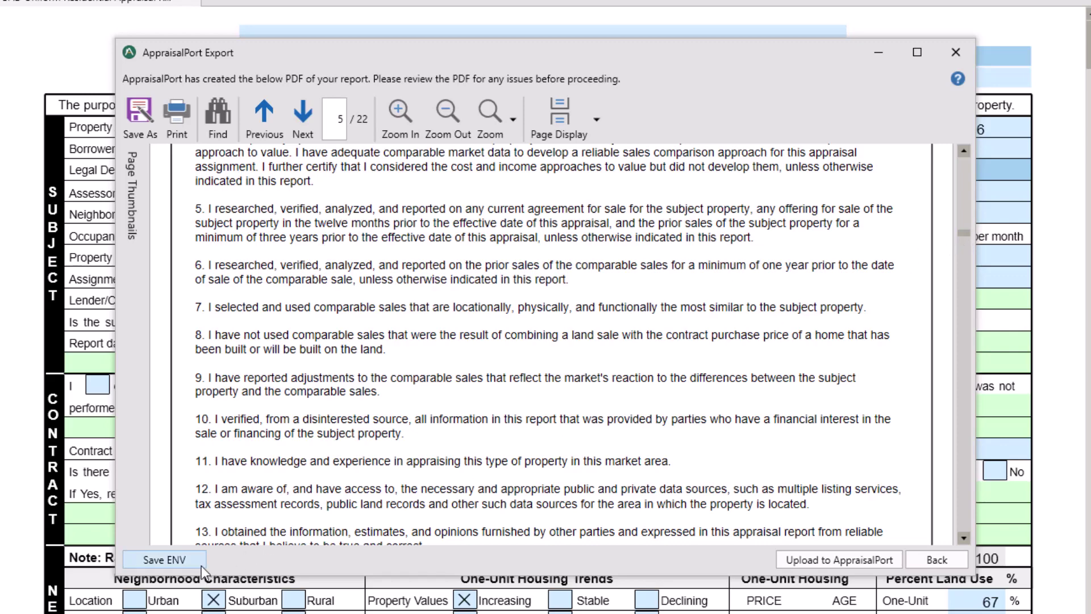
{"action": "left_click", "coordinate": [164, 560]}
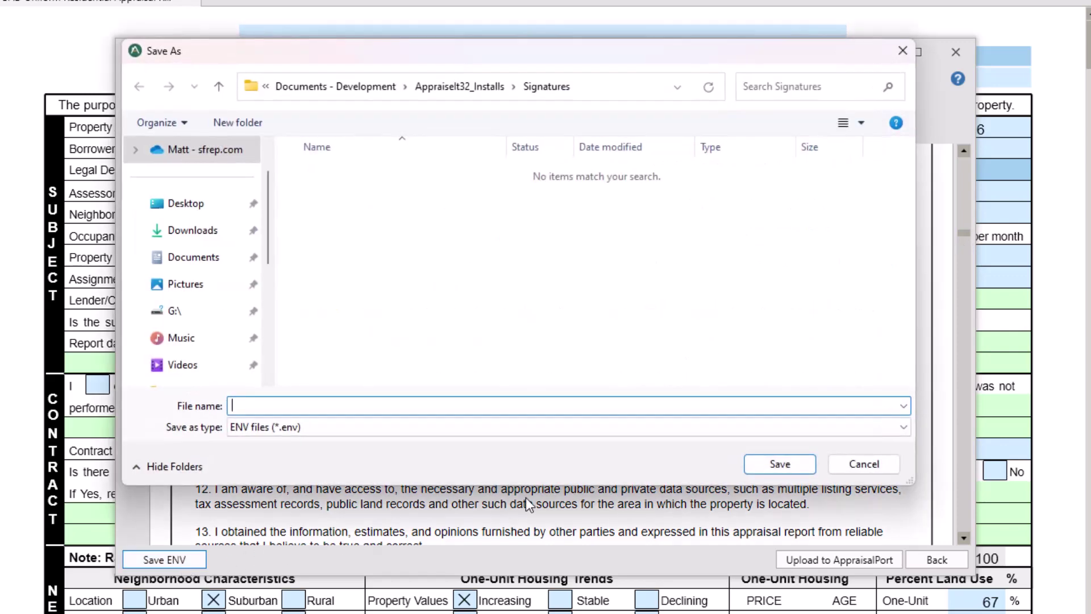
{"action": "left_click", "coordinate": [857, 467]}
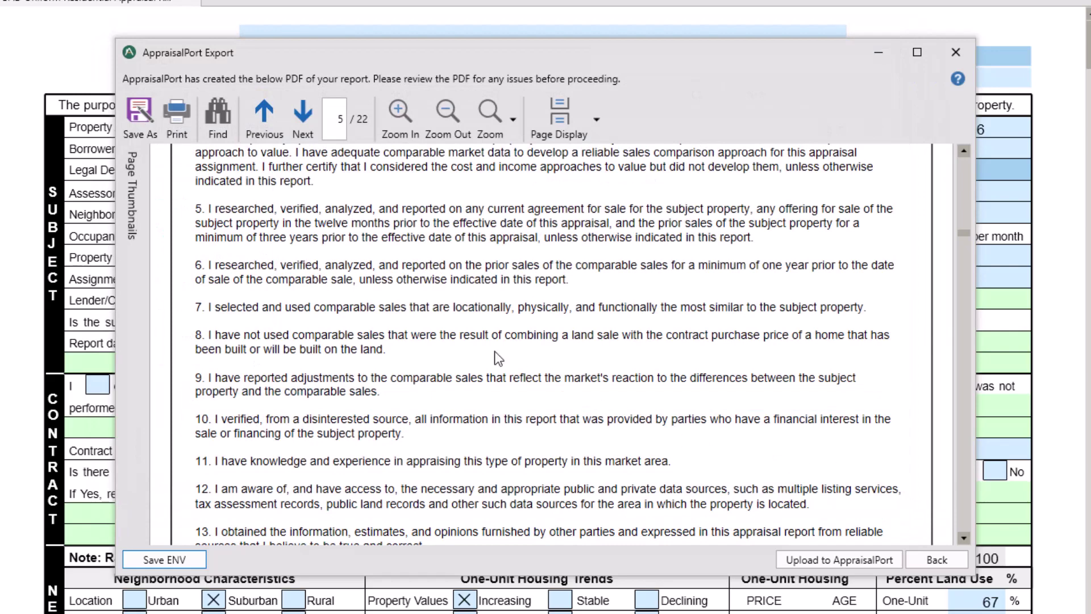
{"action": "left_click", "coordinate": [146, 131]}
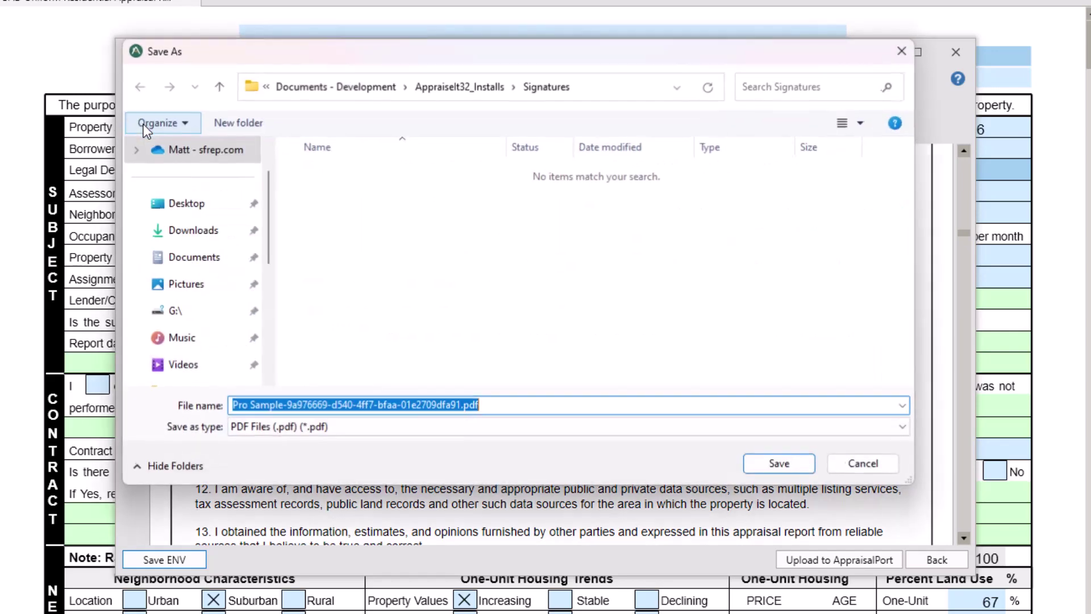
{"action": "left_click", "coordinate": [879, 467]}
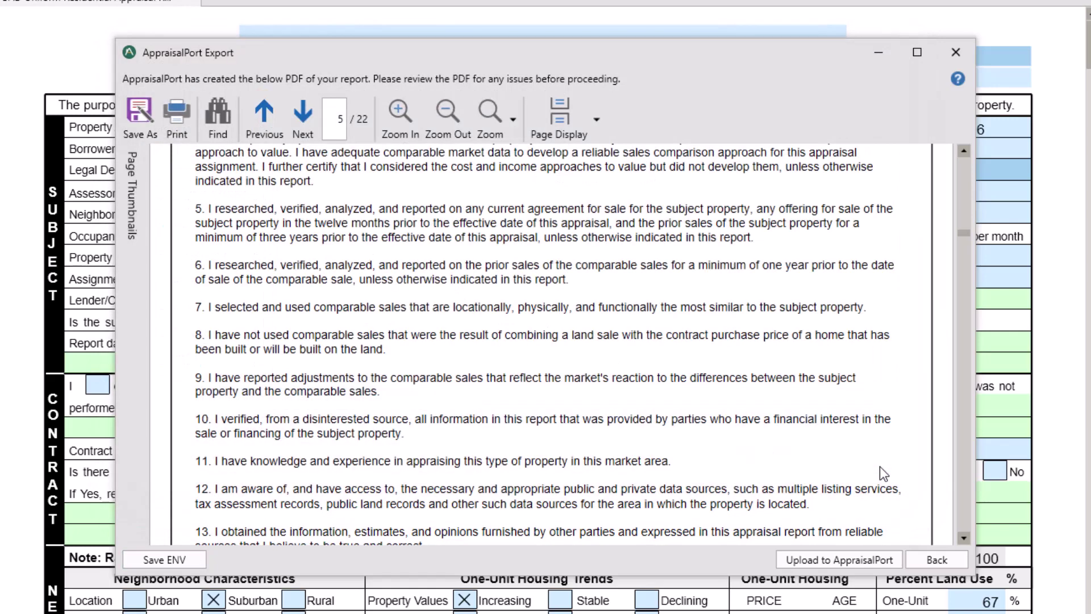
Step: Sign in to AppraisalPort with the account password, with Save password unchecked
{"action": "left_click", "coordinate": [832, 560]}
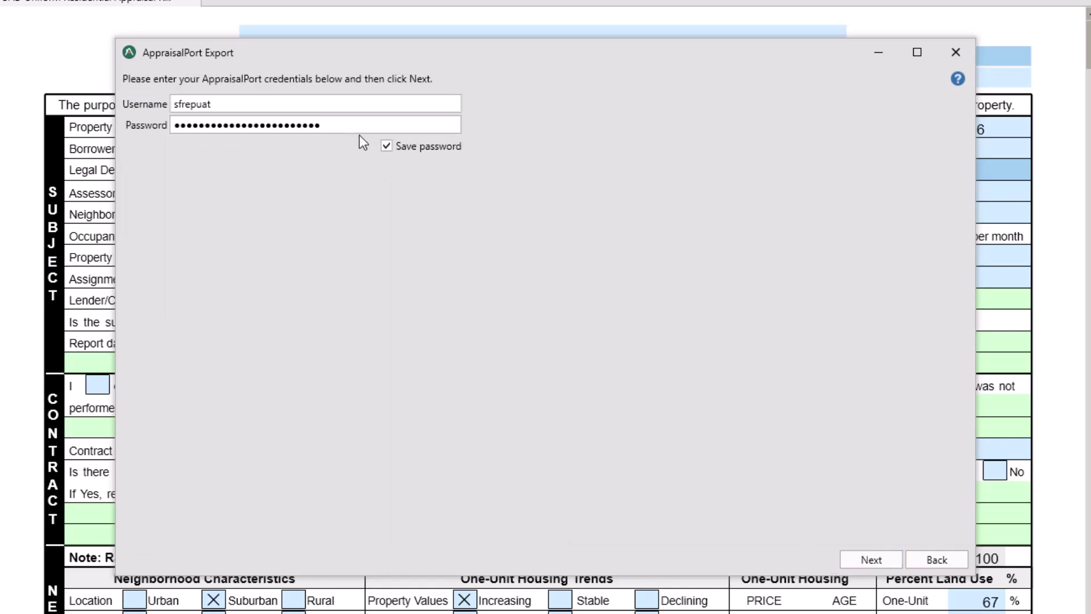
{"action": "left_click", "coordinate": [334, 125]}
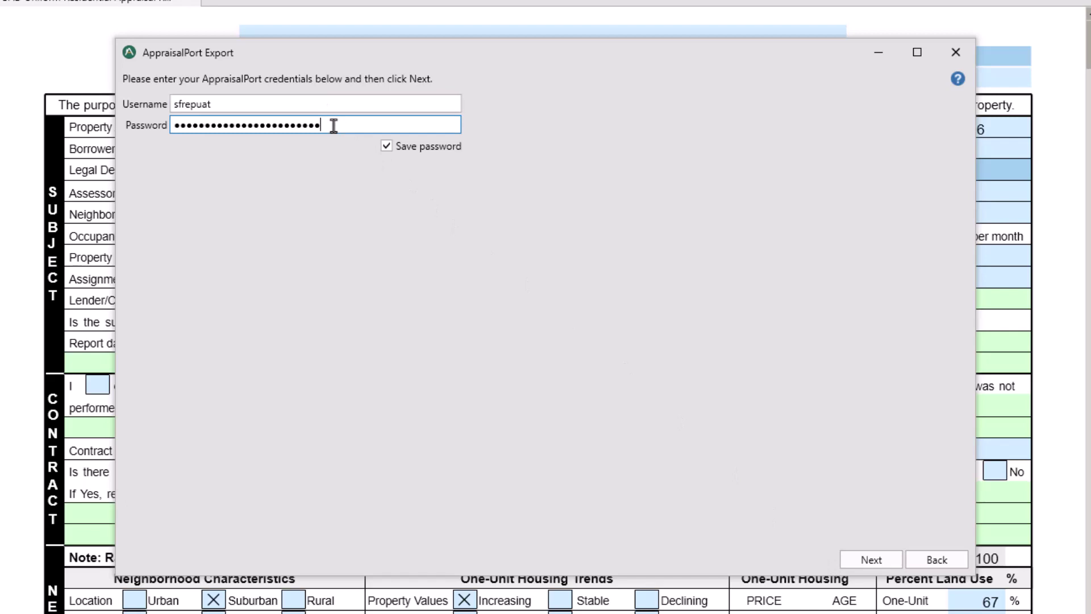
{"action": "left_click", "coordinate": [394, 148]}
{"action": "left_click", "coordinate": [873, 558]}
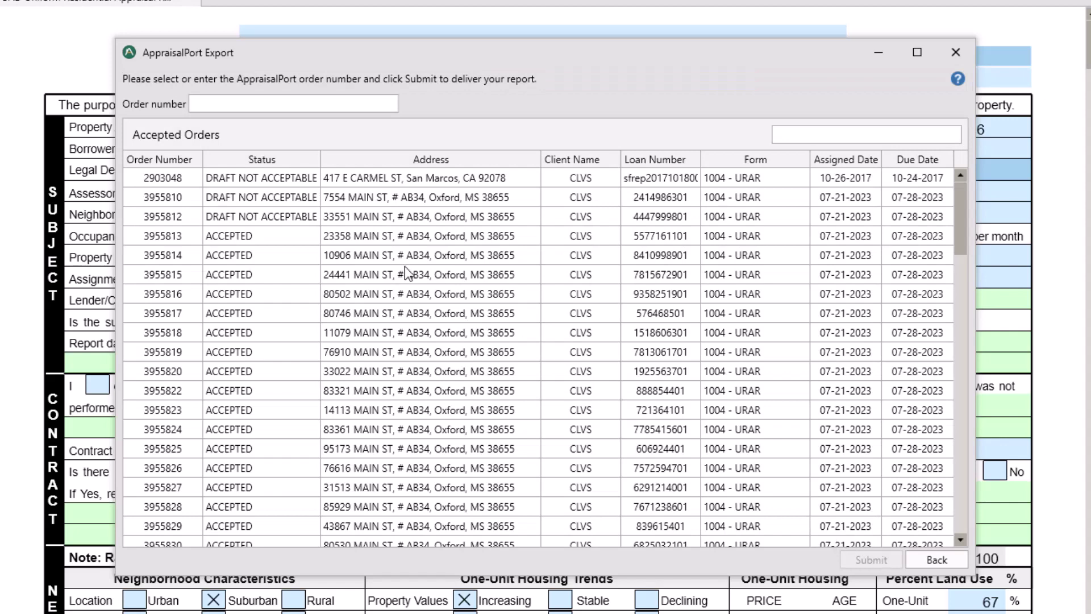
Step: Choose the accepted order, sort the orders list by Address, and submit the report to it
{"action": "left_click", "coordinate": [365, 257]}
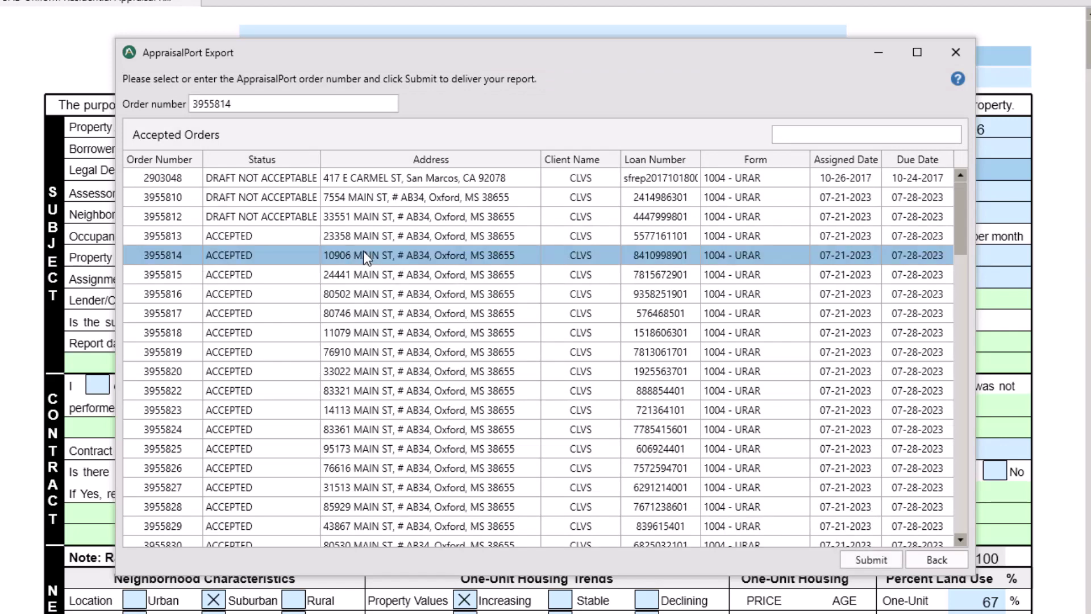
{"action": "left_click", "coordinate": [813, 134]}
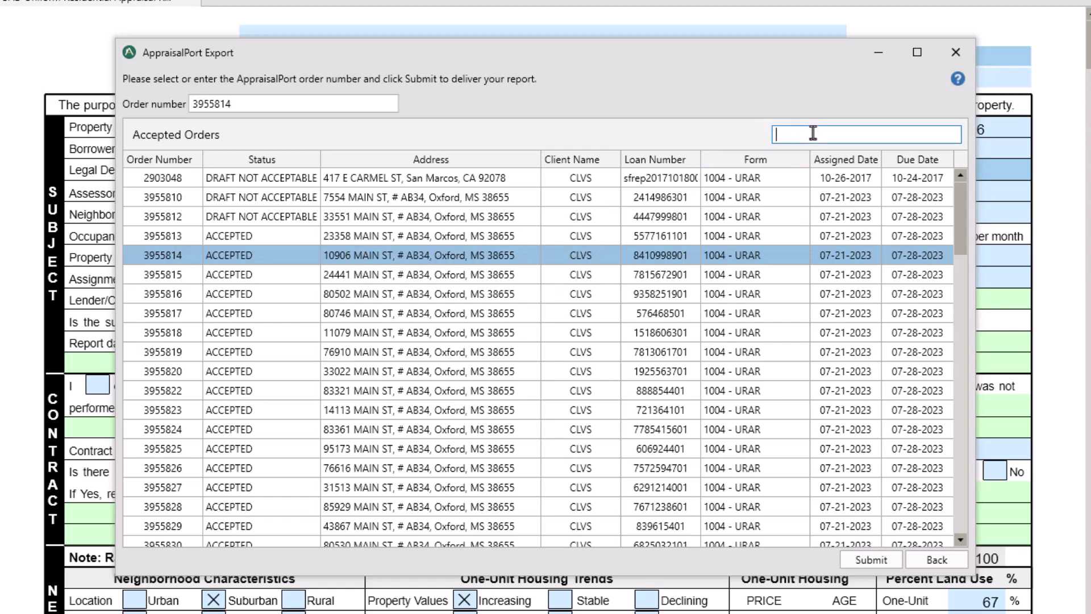
{"action": "left_click", "coordinate": [453, 162]}
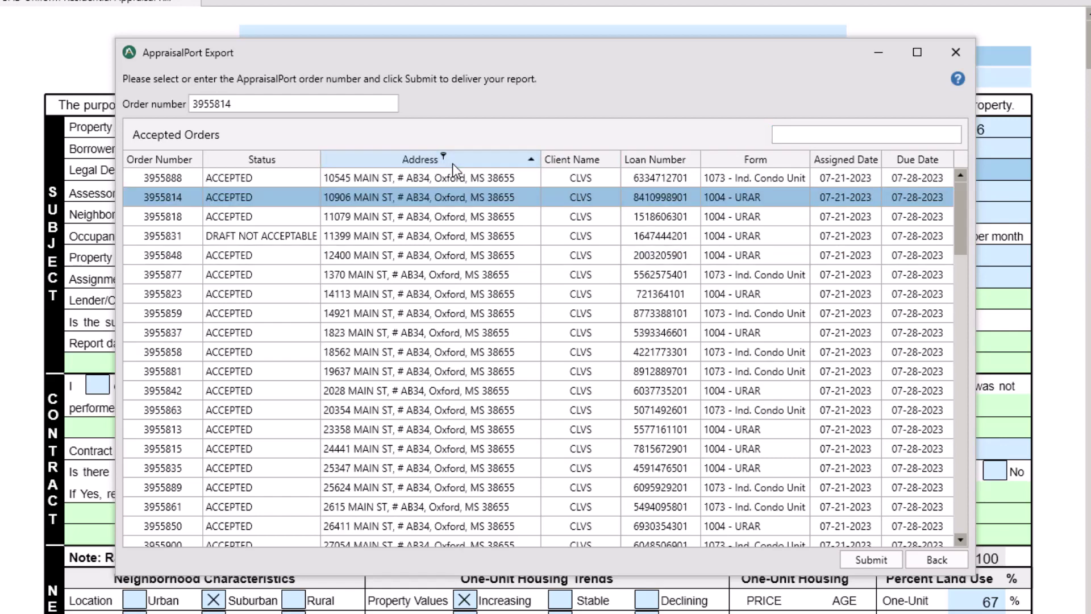
{"action": "left_click", "coordinate": [856, 557]}
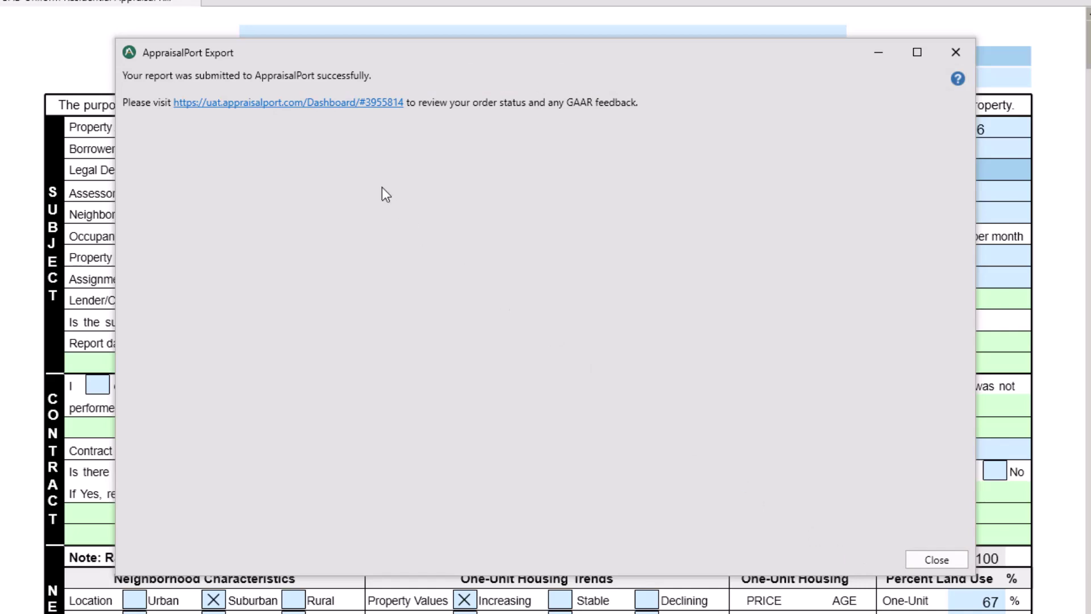
Step: Open the AppraisalPort Dashboard link in the submission confirmation message
{"action": "left_click", "coordinate": [322, 104]}
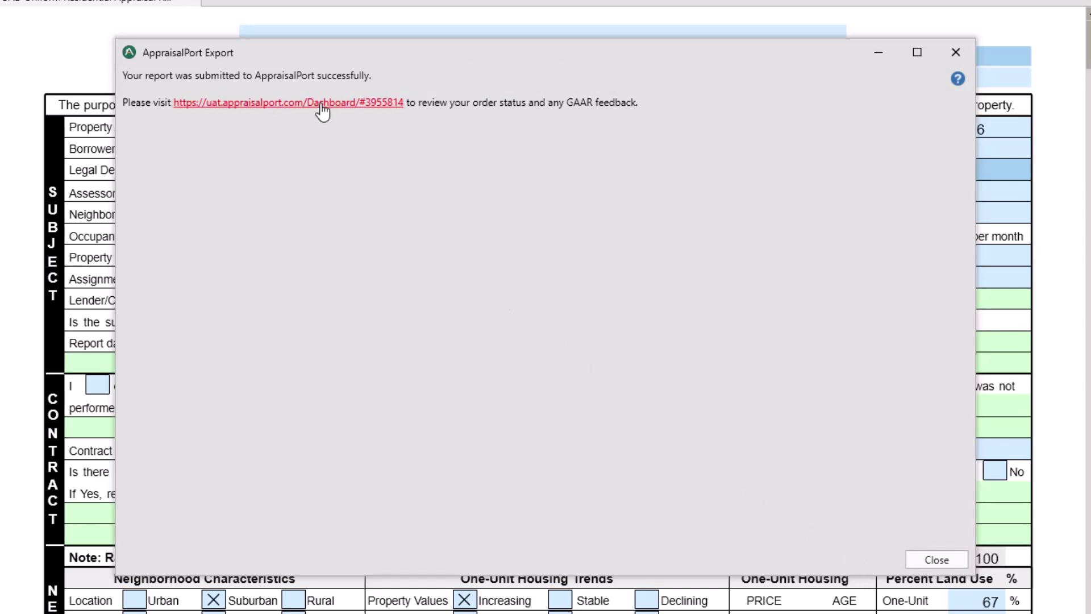